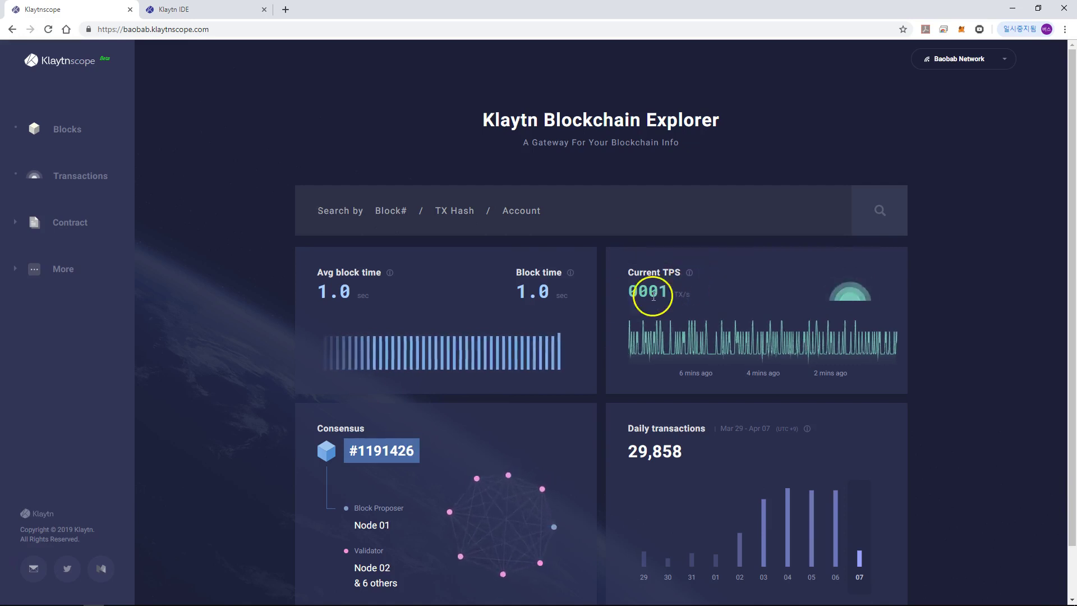
# Step: Open Klaytnscope's Blocks page listing recent blocks up to #1191513 with proposer, reward and size
pyautogui.scroll(-1, 314, 403)
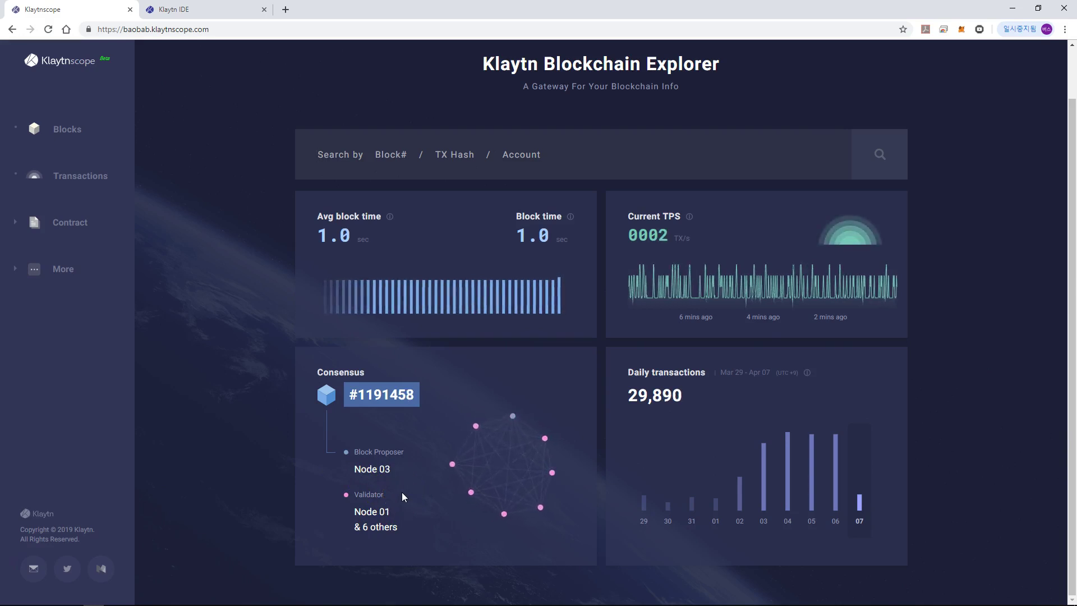
pyautogui.moveTo(452, 482); pyautogui.dragTo(429, 439)
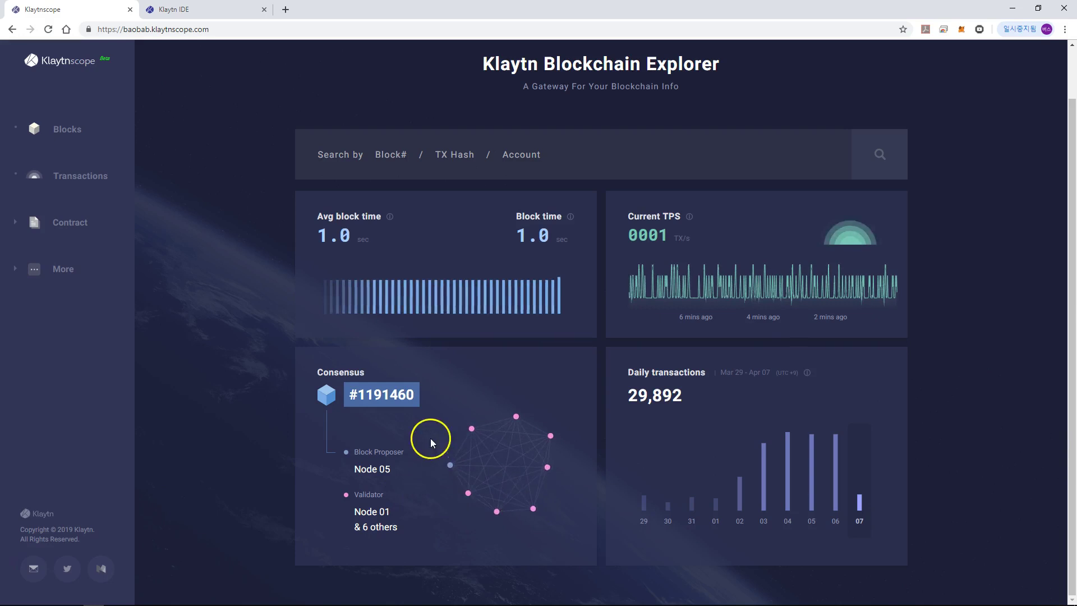
pyautogui.moveTo(529, 498)
pyautogui.mouseDown()
pyautogui.moveTo(493, 497)
pyautogui.moveTo(497, 482)
pyautogui.mouseUp()
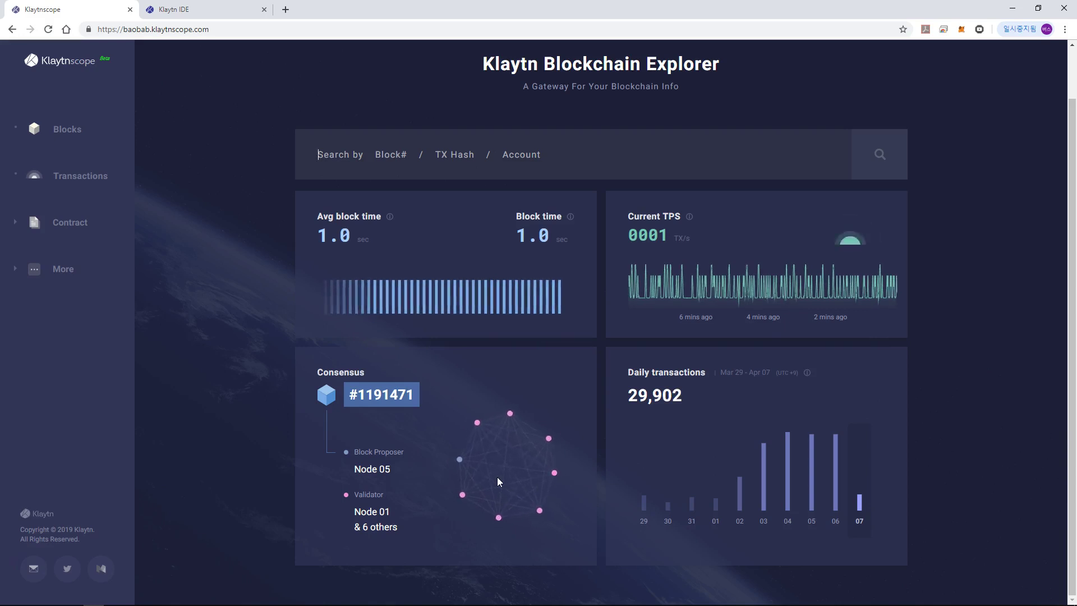
pyautogui.click(470, 465)
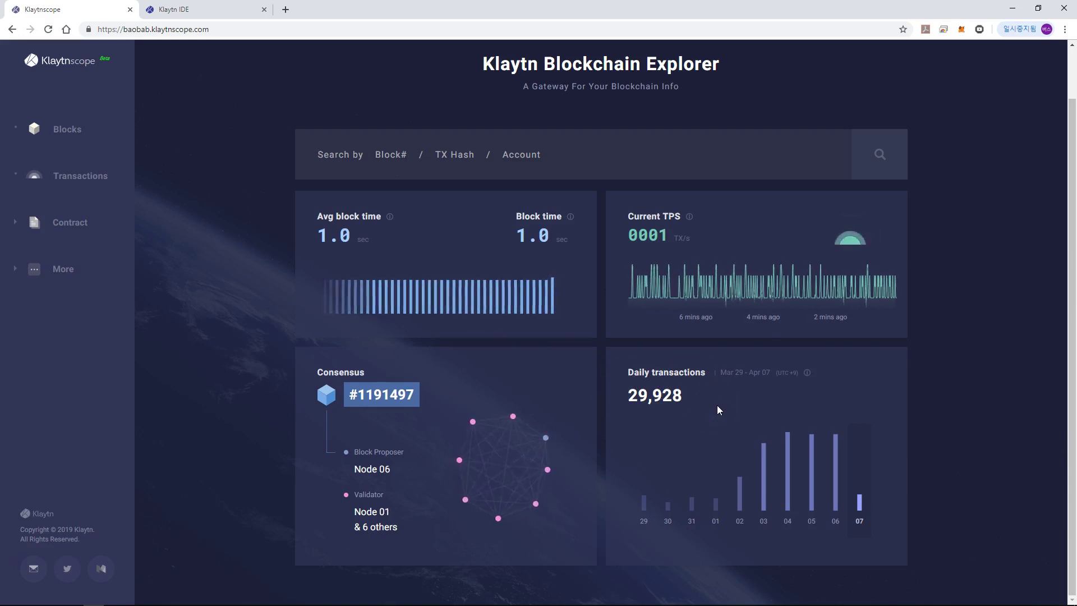
pyautogui.click(714, 419)
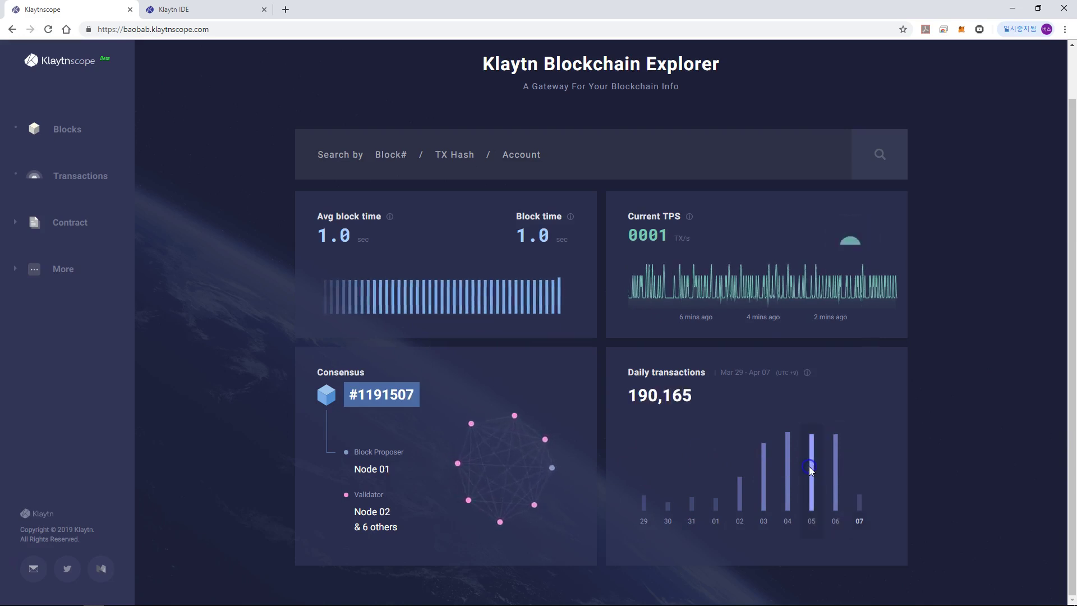
pyautogui.click(765, 411)
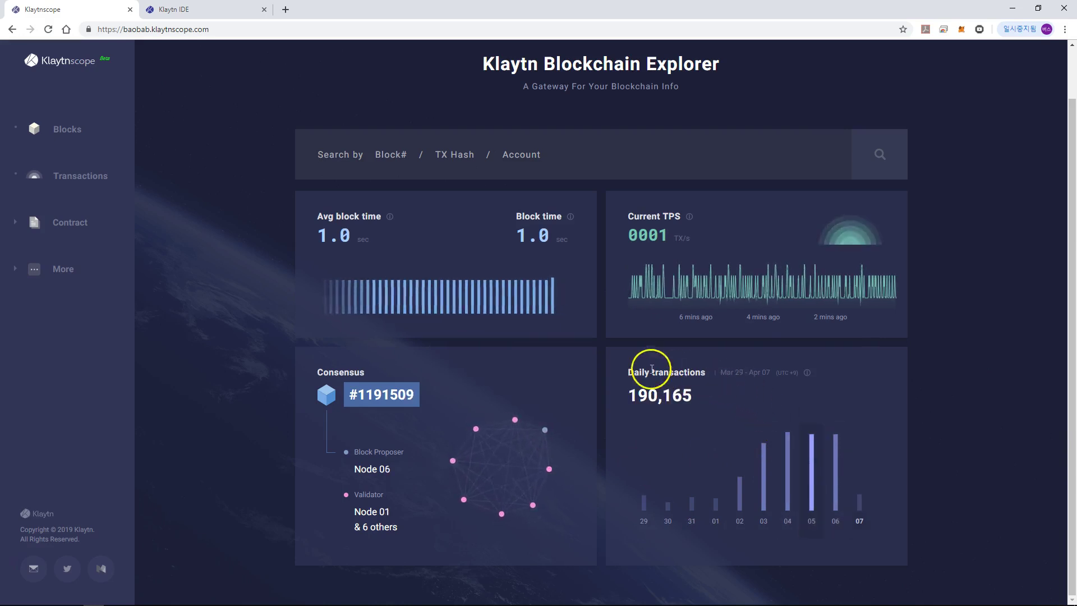
pyautogui.click(60, 127)
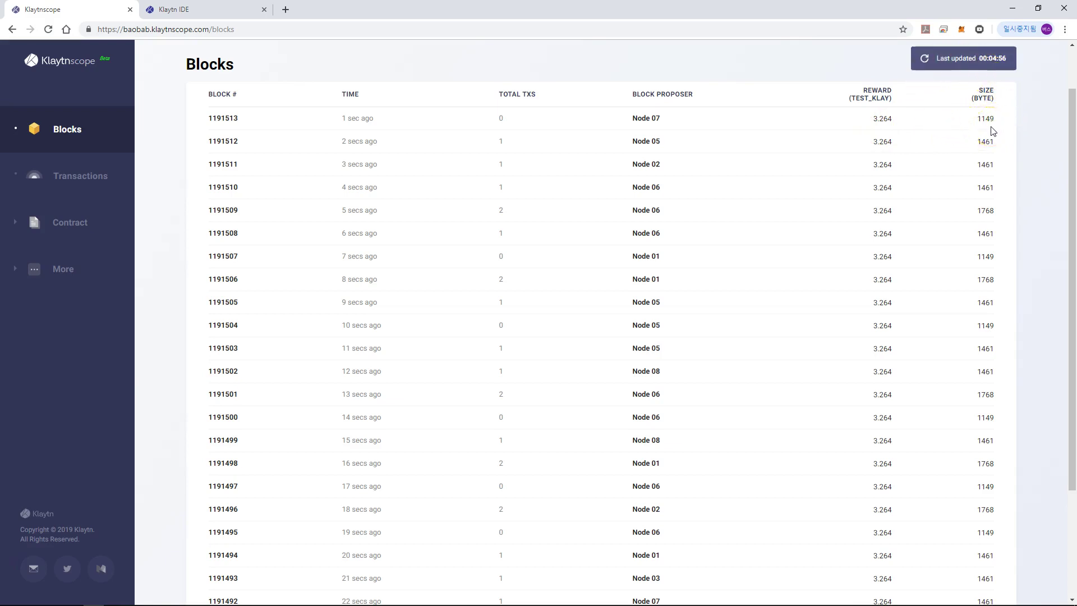
# Step: Open the Transactions list showing recent transaction hashes, senders and fees
pyautogui.click(54, 177)
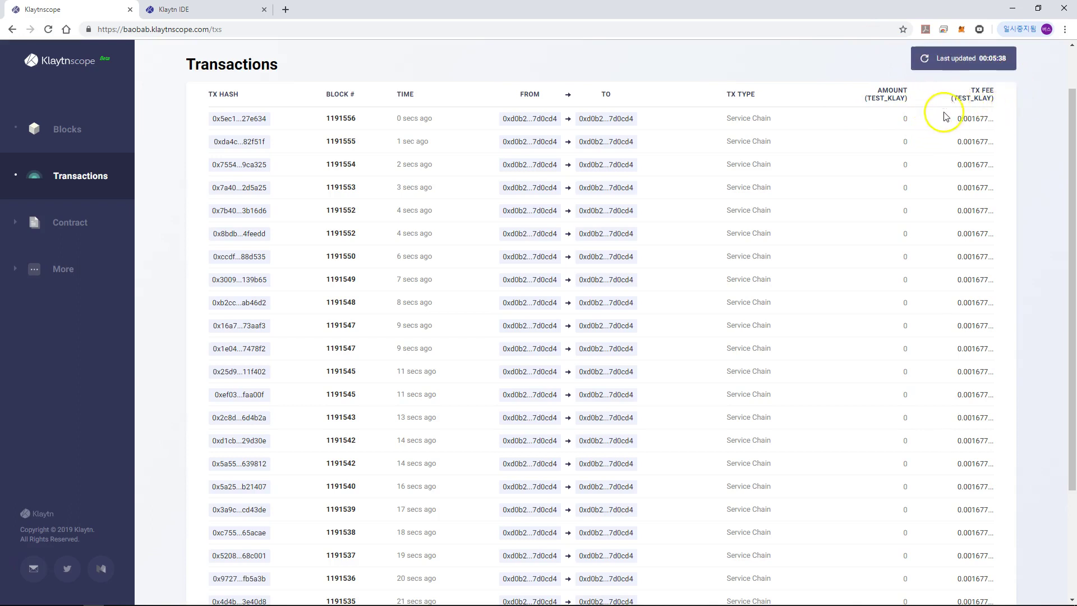
# Step: Open the newest transaction's details and check its type, Chain Data Anchoring
pyautogui.click(237, 120)
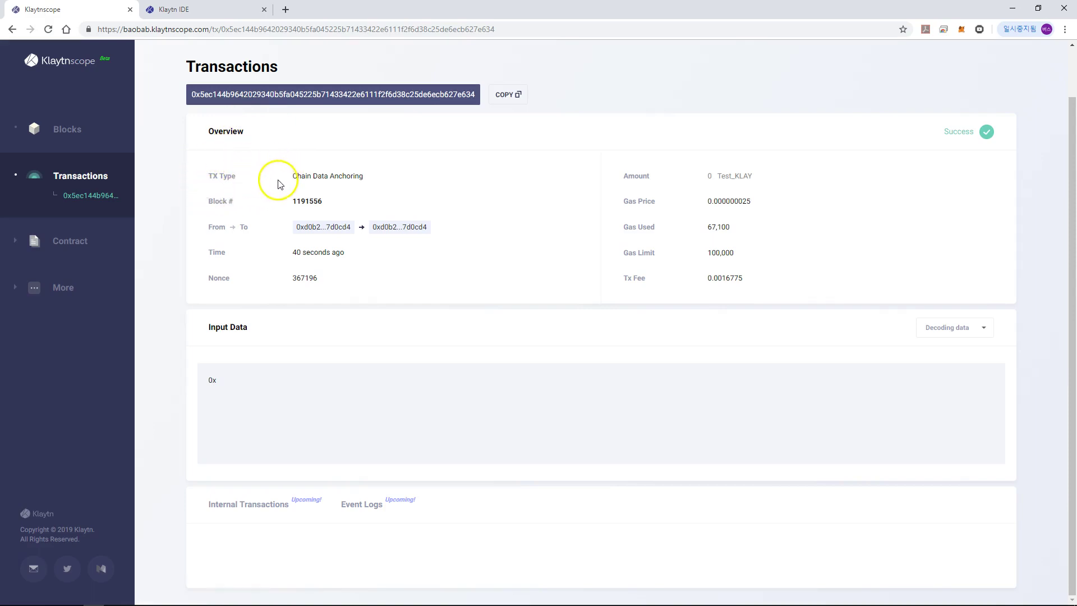
pyautogui.click(380, 169)
pyautogui.moveTo(381, 168); pyautogui.dragTo(381, 181)
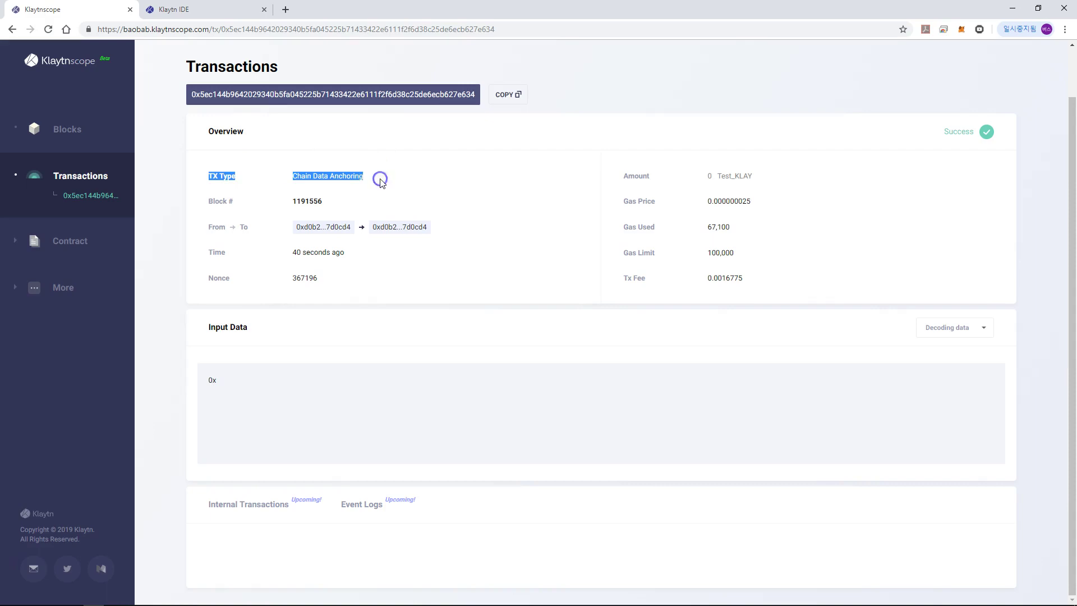
pyautogui.click(380, 182)
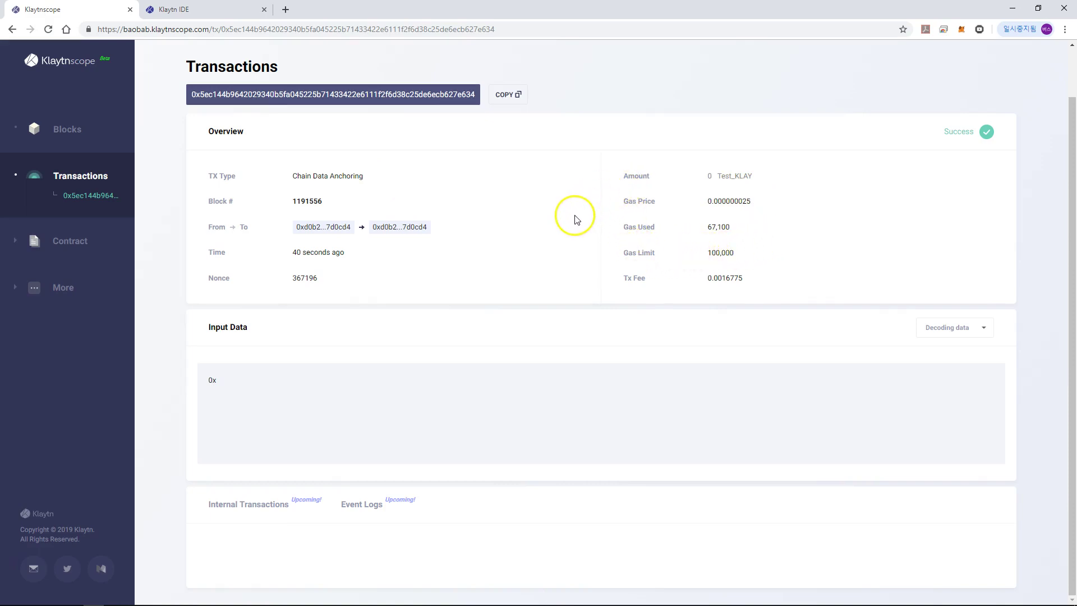
# Step: Expand the sidebar's Contract and More sections, then return to the Klaytn IDE
pyautogui.click(45, 242)
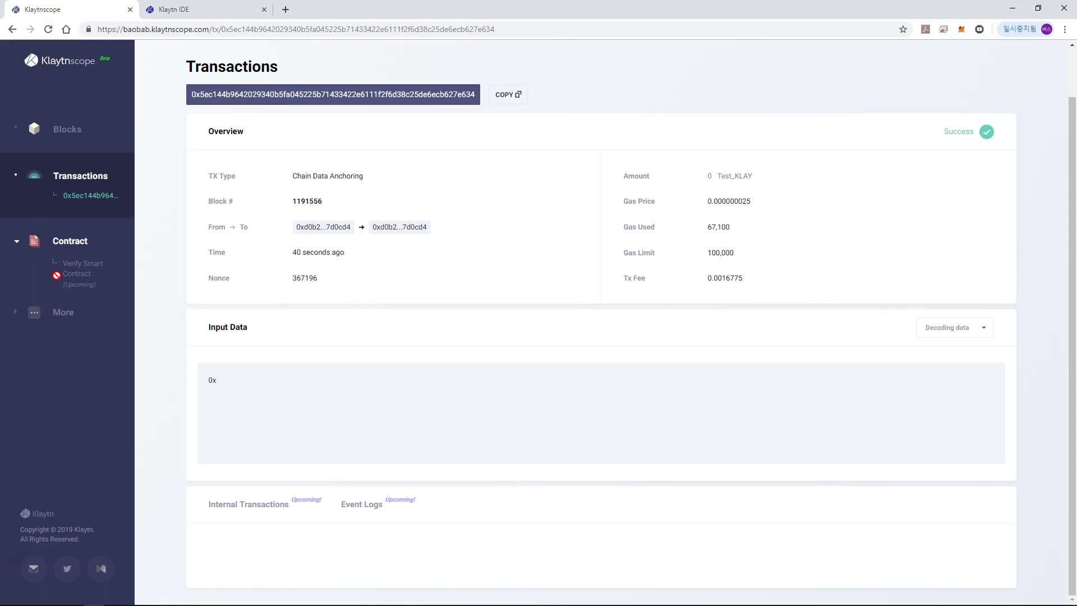
pyautogui.click(58, 313)
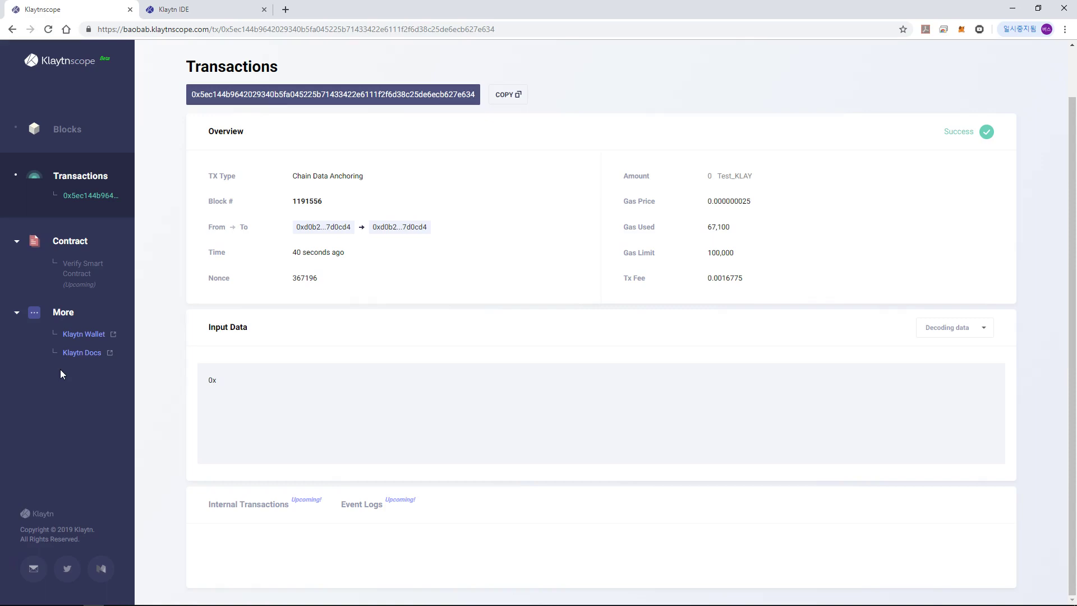
pyautogui.click(200, 8)
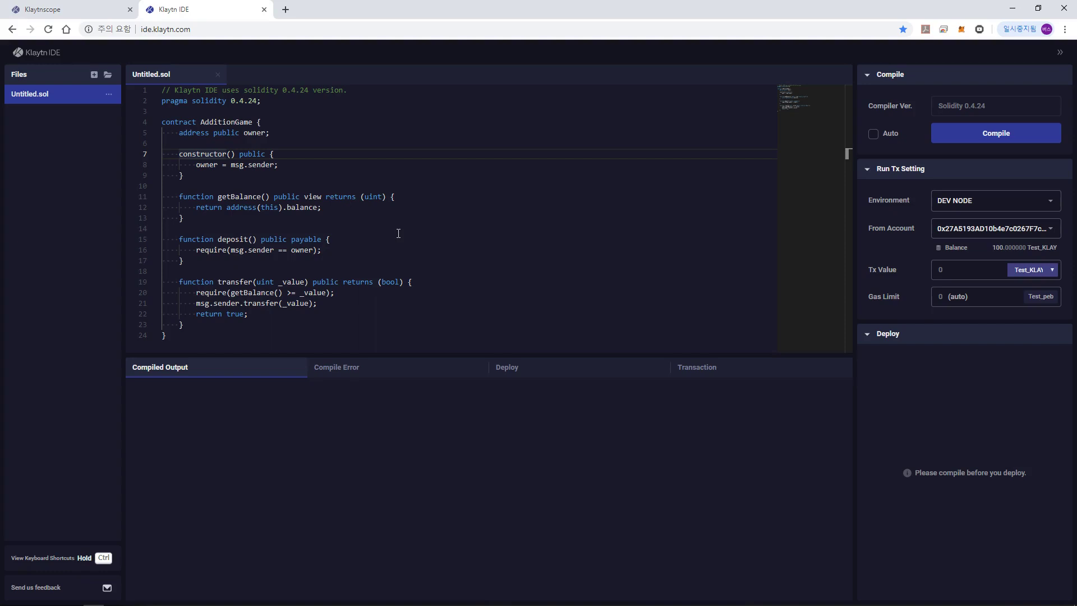
# Step: Target the BAOBAB test network and start importing an existing account
pyautogui.click(963, 204)
pyautogui.click(977, 252)
pyautogui.click(946, 229)
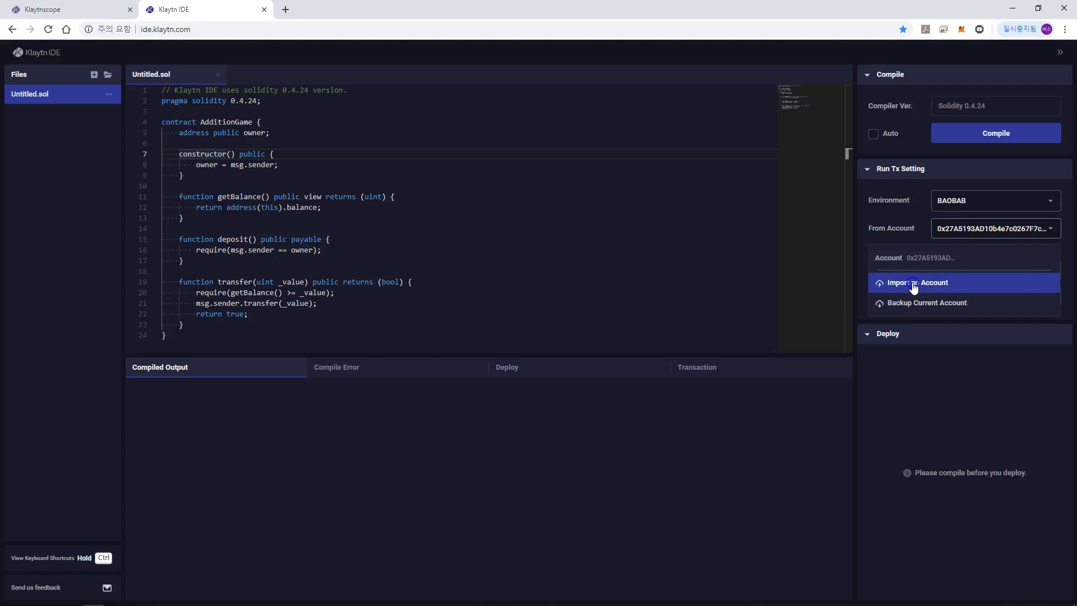
pyautogui.click(915, 283)
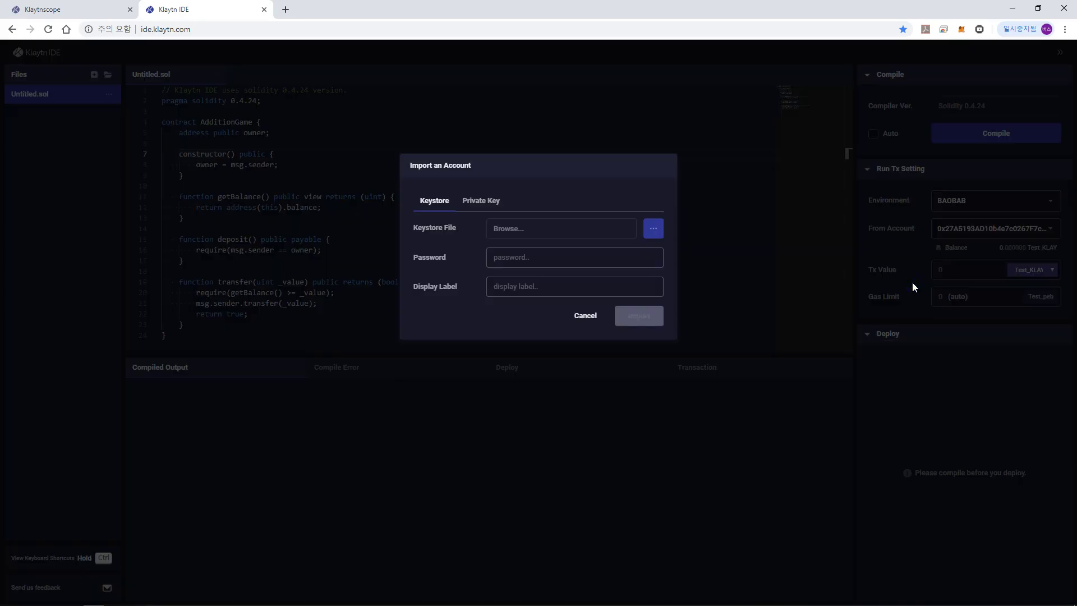
# Step: Import the keystore file with its password under the label 'test', declining to save the password
pyautogui.click(653, 230)
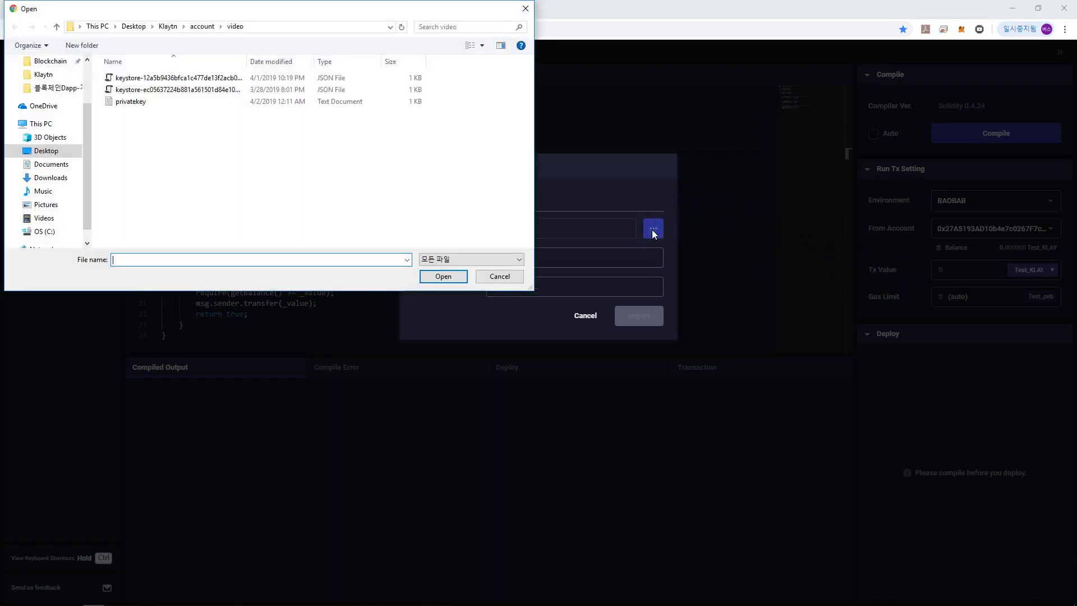
pyautogui.doubleClick(194, 78)
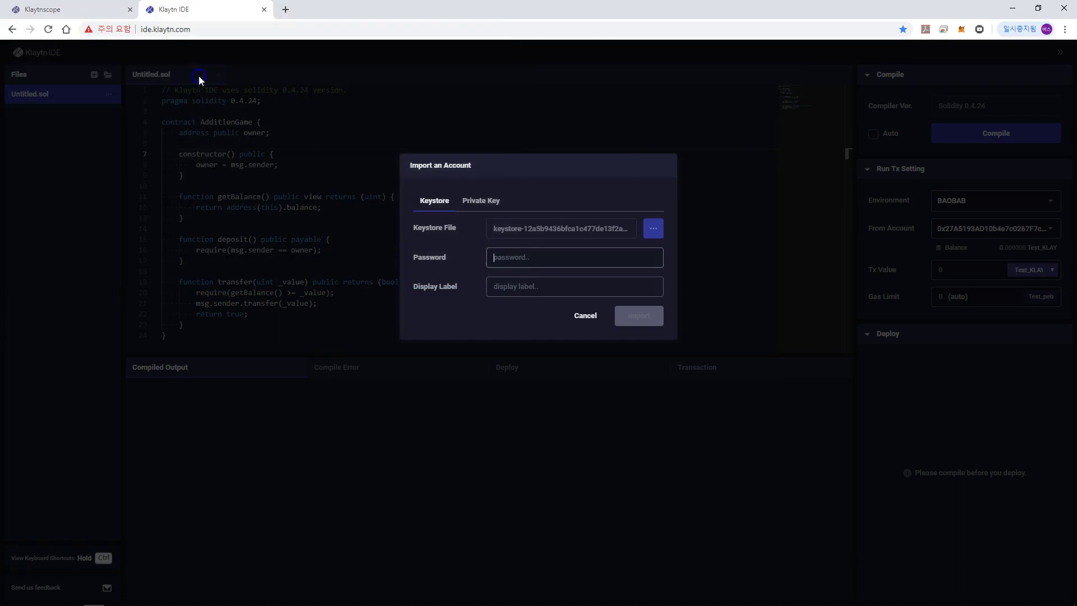
pyautogui.write('12')
pyautogui.press('Tab')
pyautogui.write('test')
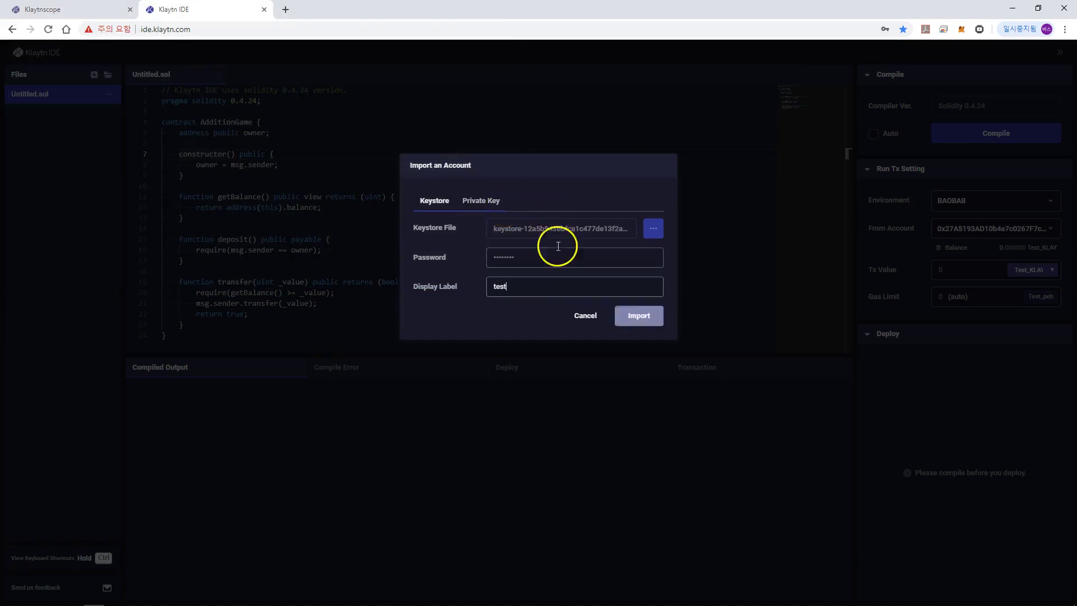
pyautogui.click(628, 316)
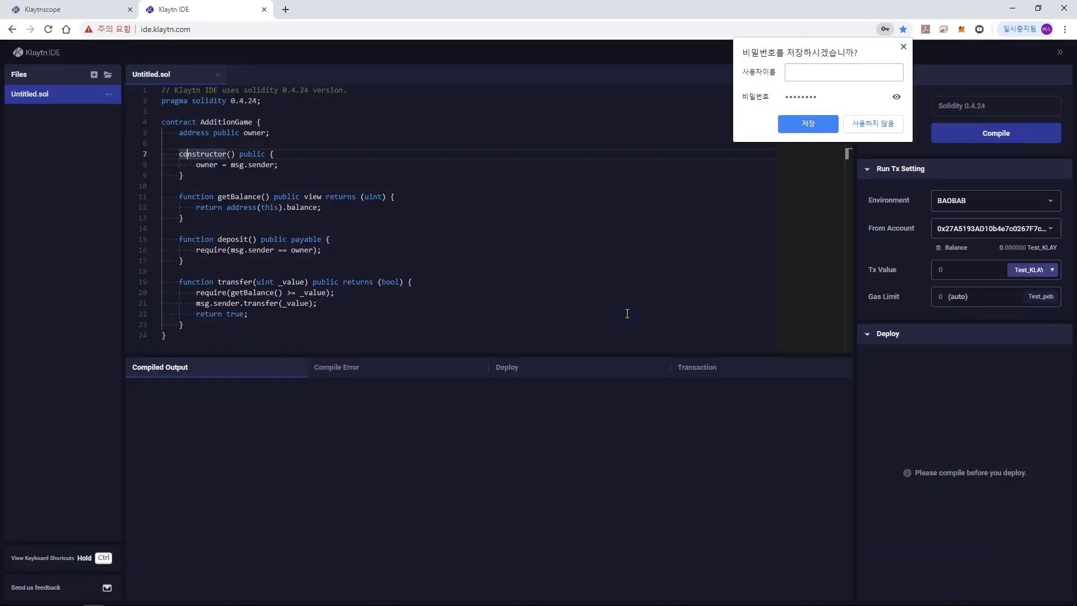
pyautogui.click(770, 273)
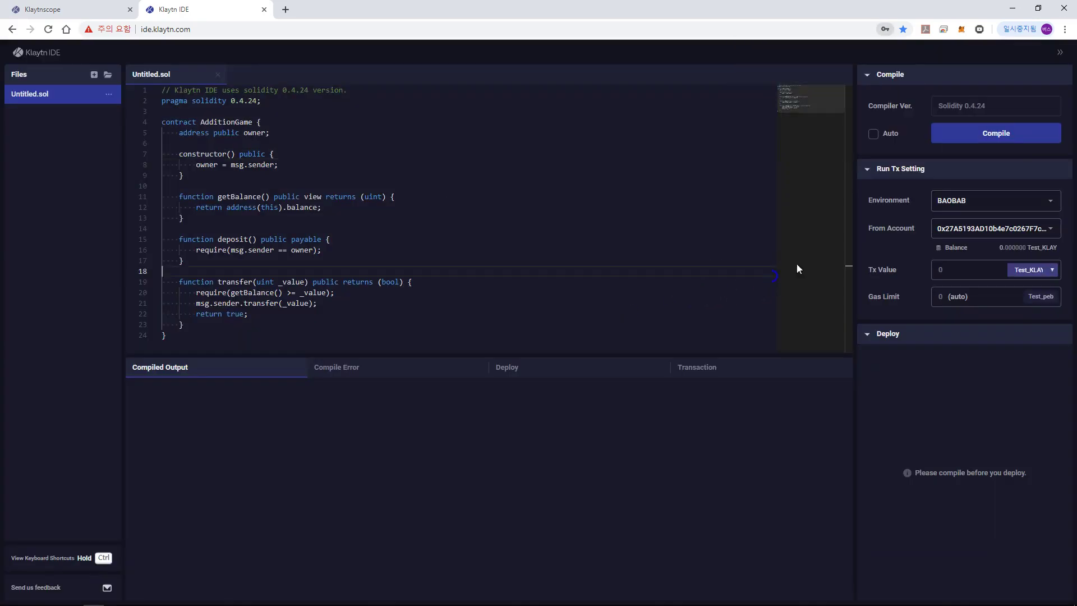
# Step: Send from the imported 'test' account and compile the AdditionGame contract
pyautogui.click(959, 228)
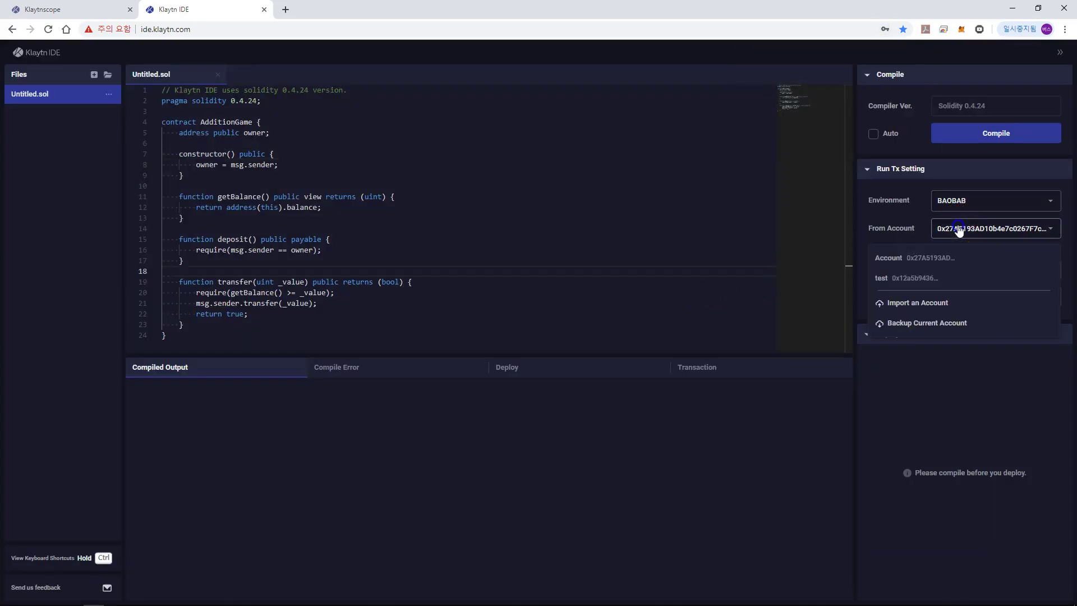
pyautogui.click(943, 281)
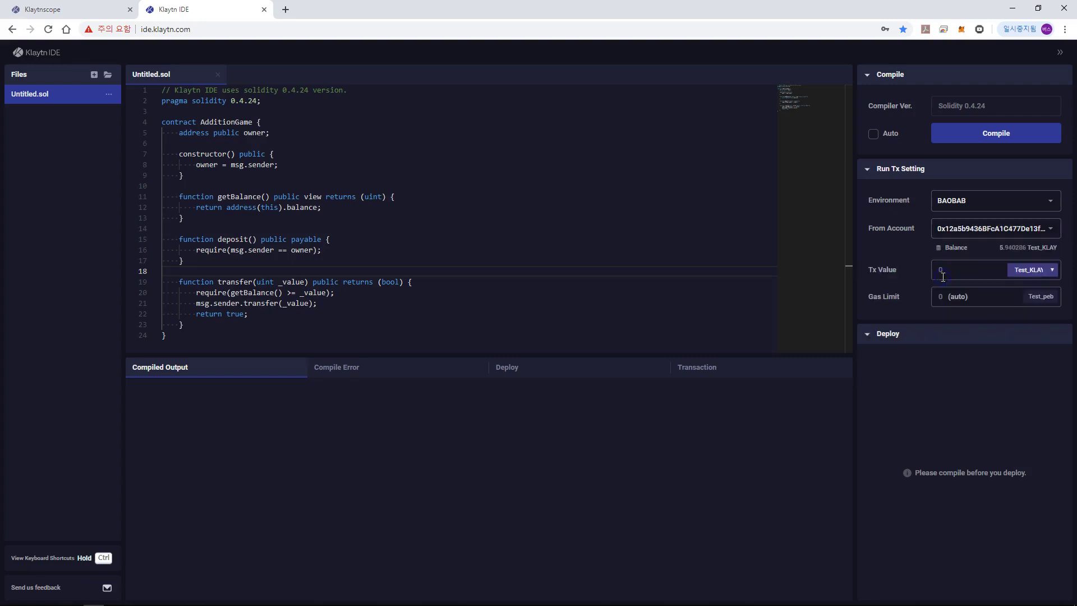
pyautogui.click(994, 135)
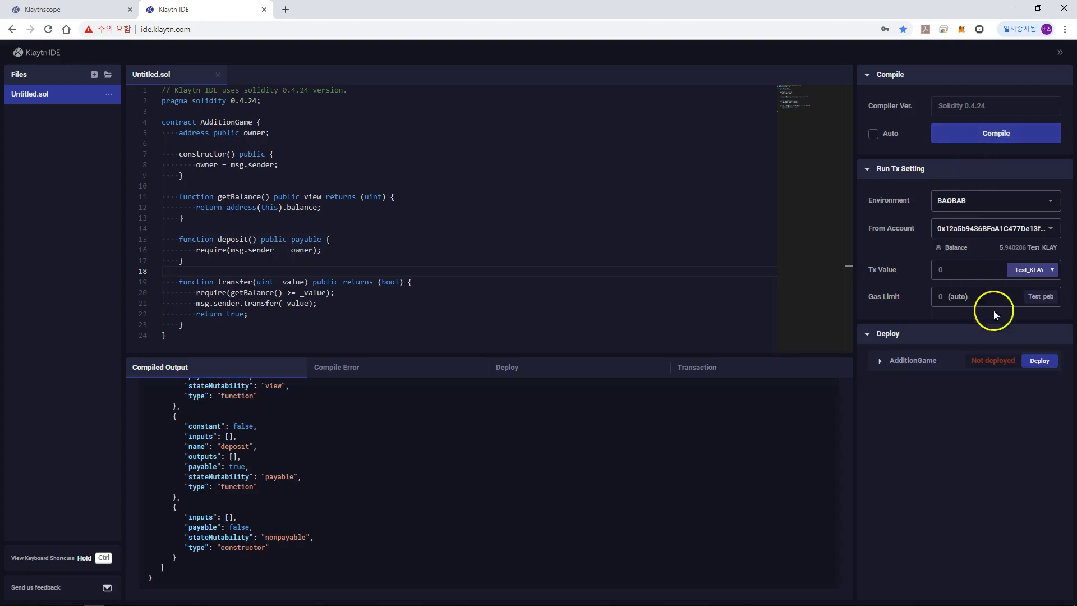
# Step: Deploy AdditionGame to Baobab and copy the deploy transaction hash
pyautogui.click(1035, 363)
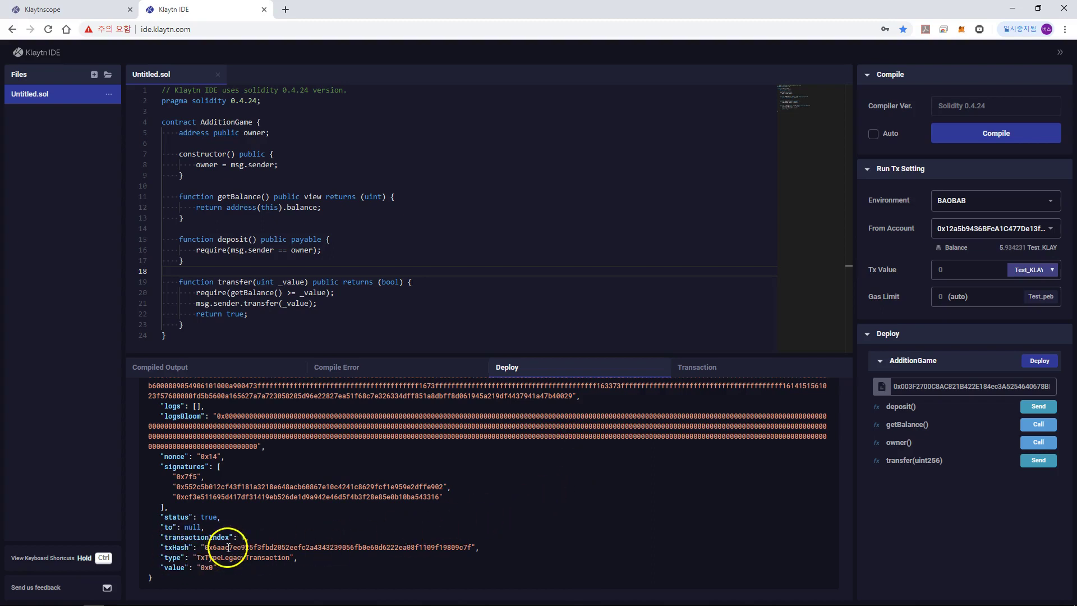
pyautogui.doubleClick(228, 547)
pyautogui.hotkey('ctrl', 'c')
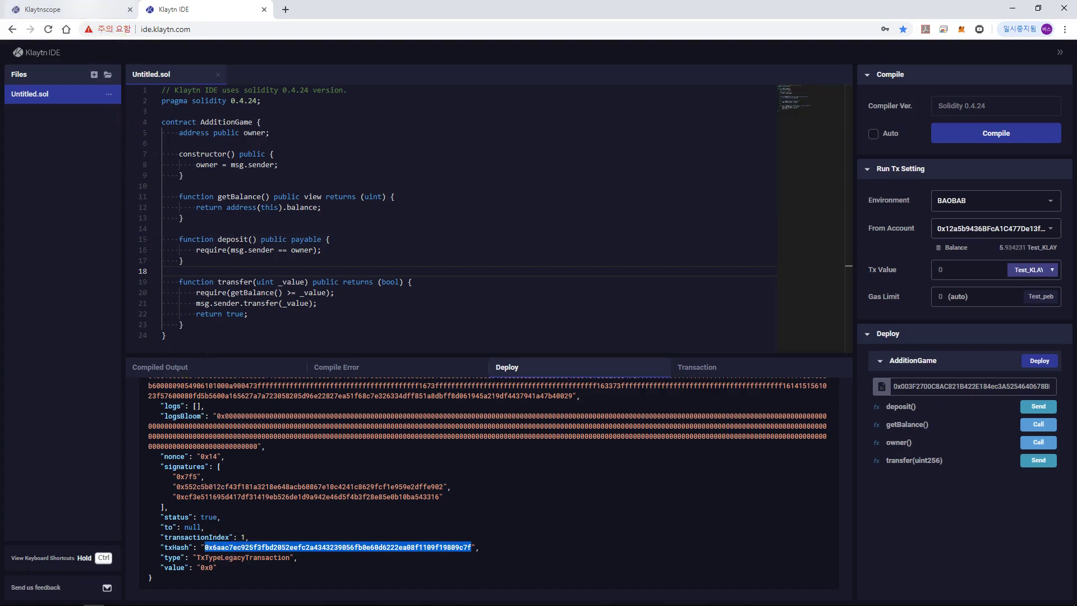
# Step: Search Klaytnscope for the deploy hash, confirming success in block 1191770, then return to the IDE
pyautogui.click(82, 8)
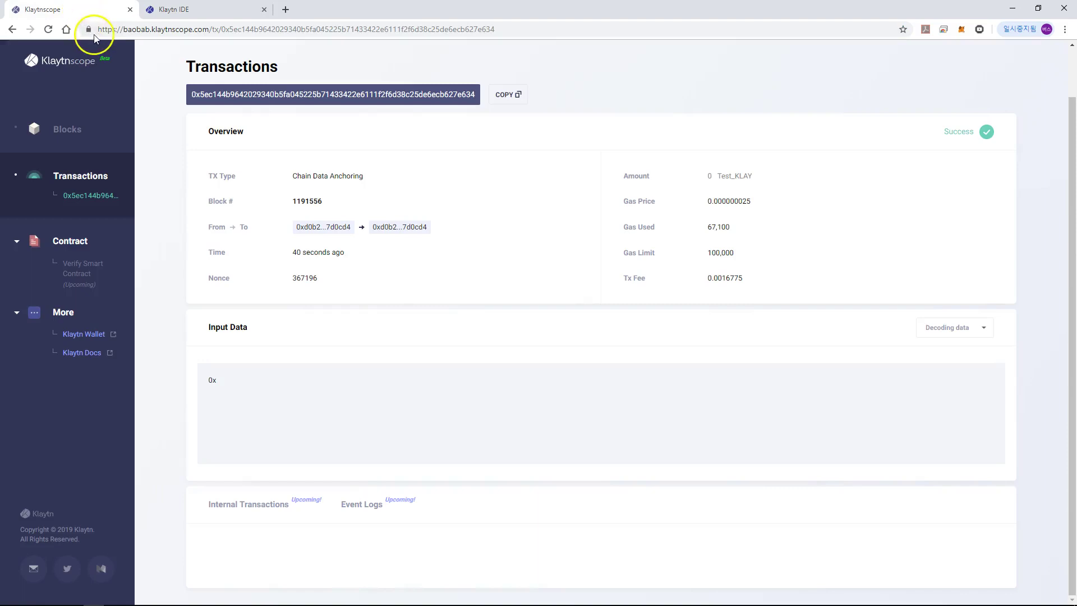
pyautogui.click(77, 73)
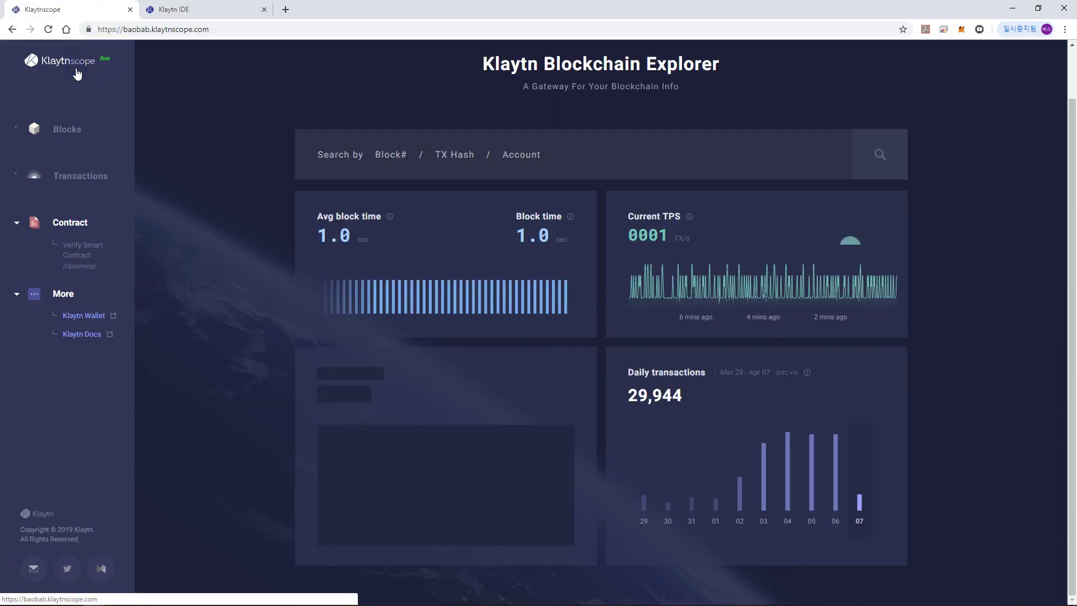
pyautogui.click(402, 160)
pyautogui.hotkey('ctrl', 'v')
pyautogui.click(858, 172)
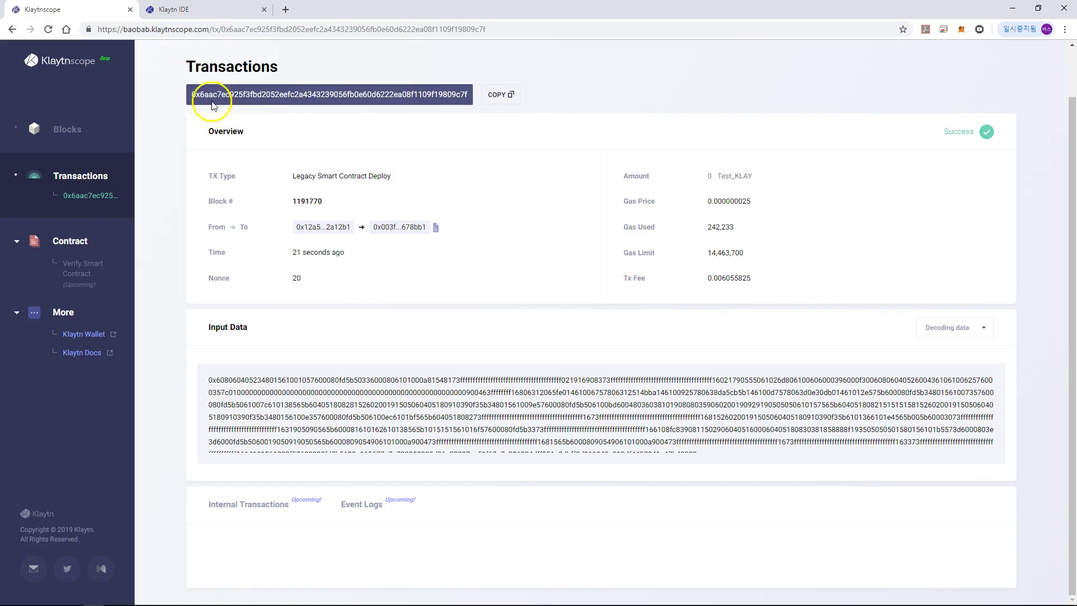
pyautogui.click(234, 13)
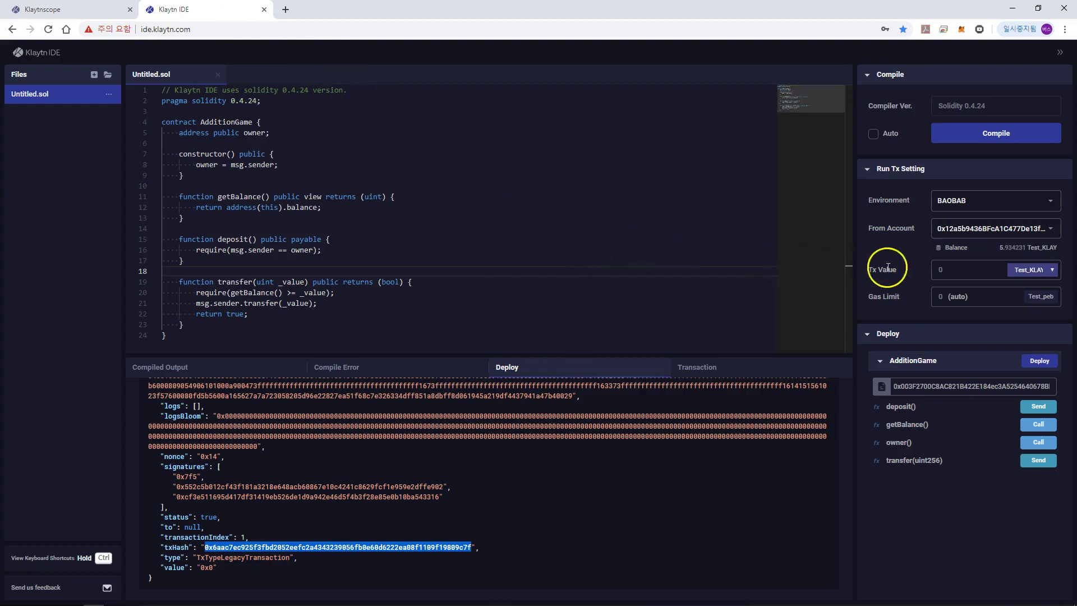
# Step: Set the transaction value to 1 and call deposit() on AdditionGame
pyautogui.doubleClick(956, 268)
pyautogui.write('1')
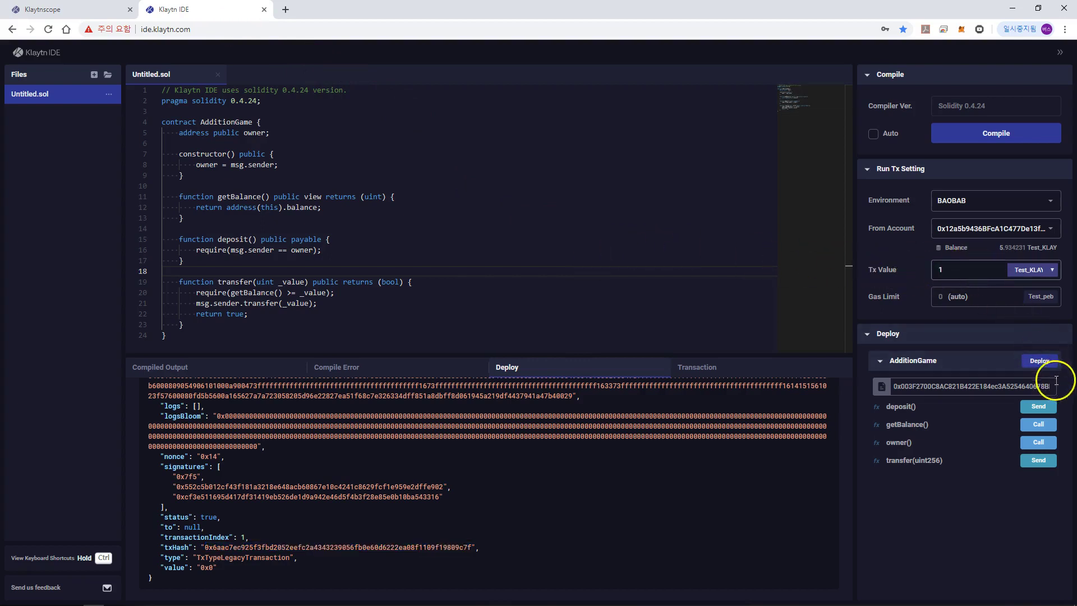
pyautogui.click(1044, 408)
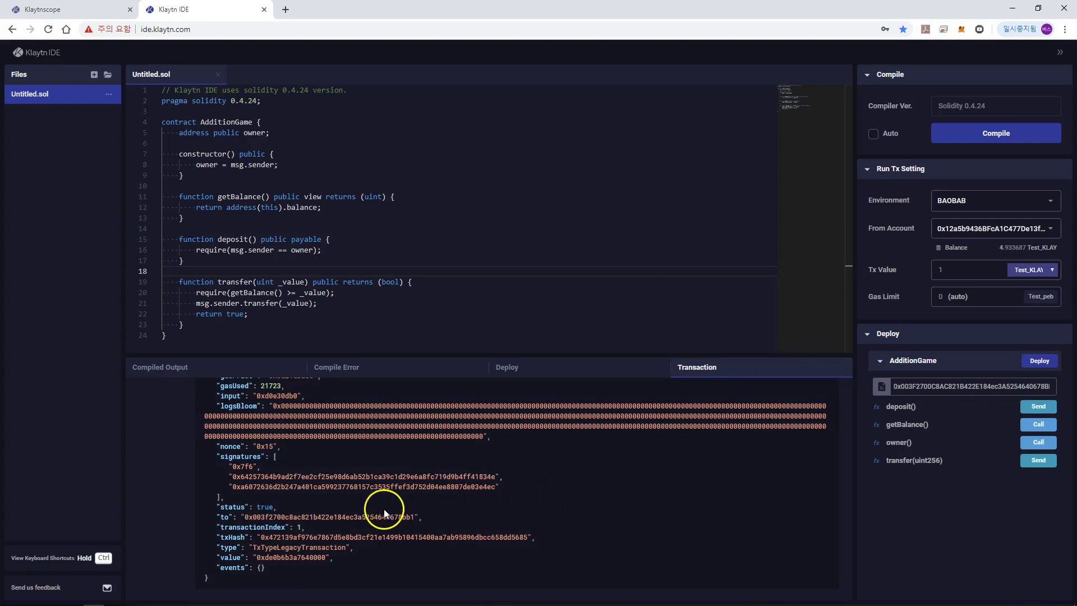
# Step: Copy the deposit transaction hash and switch to Klaytnscope
pyautogui.doubleClick(337, 539)
pyautogui.hotkey('ctrl', 'c')
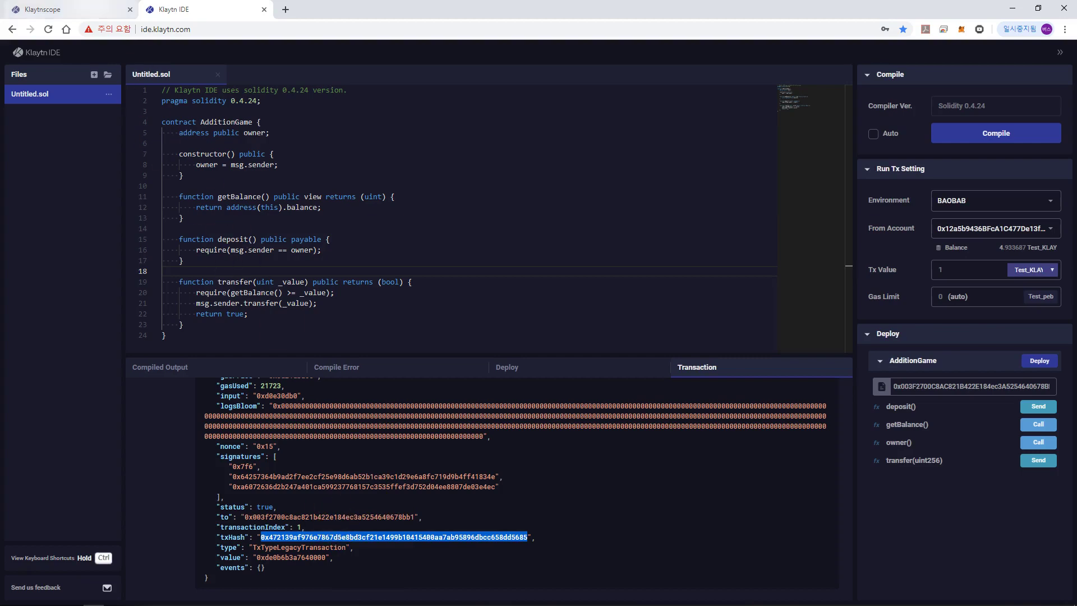
pyautogui.click(72, 9)
# Step: Search Klaytnscope for the deposit hash, showing a 1 Test_KLAY contract execution in block 1191818
pyautogui.click(56, 59)
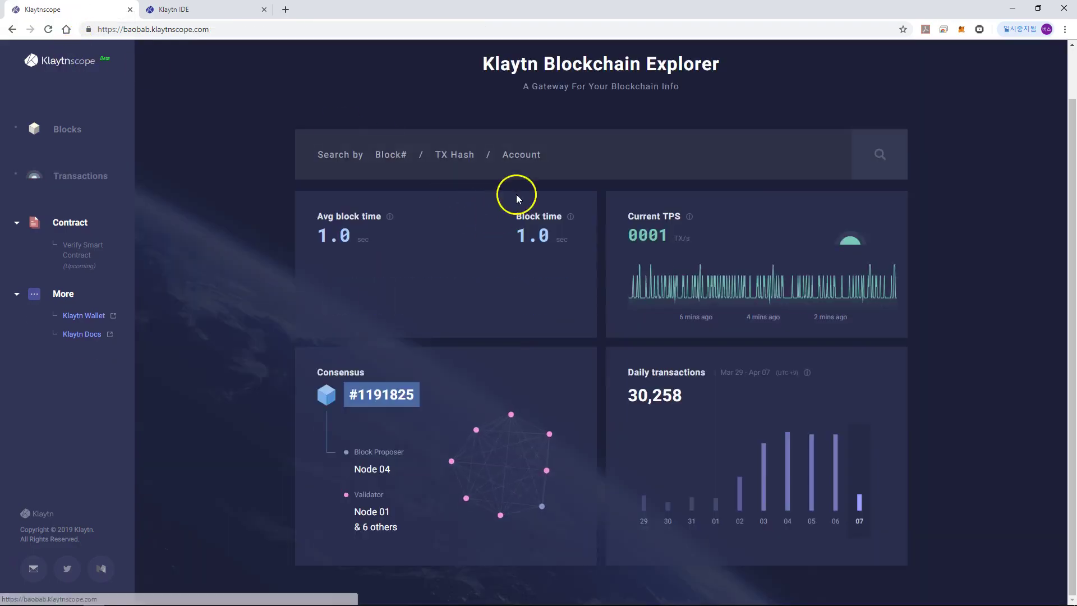
pyautogui.click(563, 159)
pyautogui.hotkey('ctrl', 'v')
pyautogui.click(885, 146)
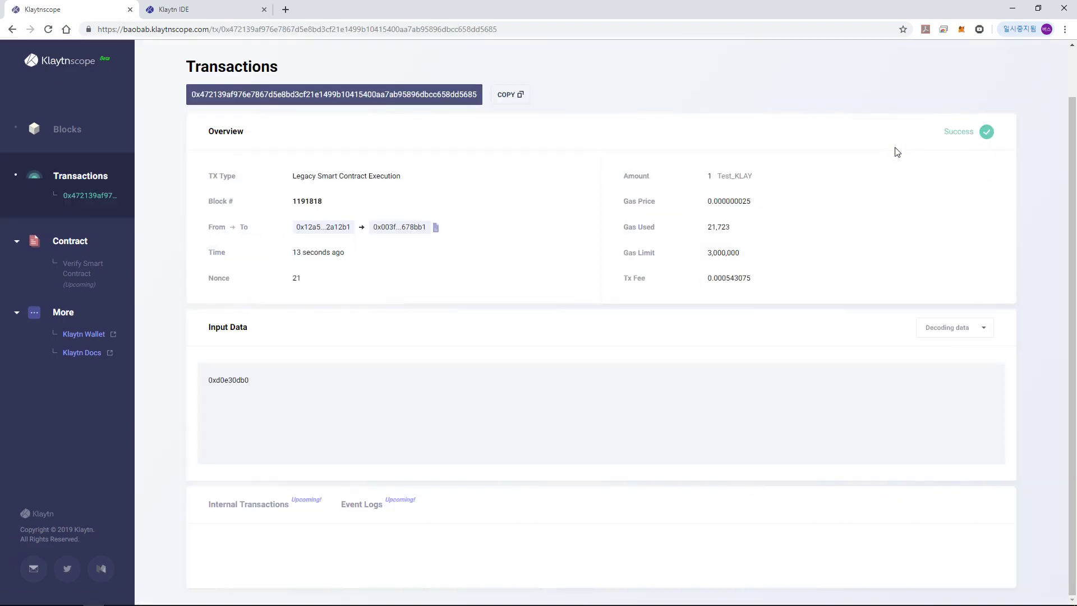